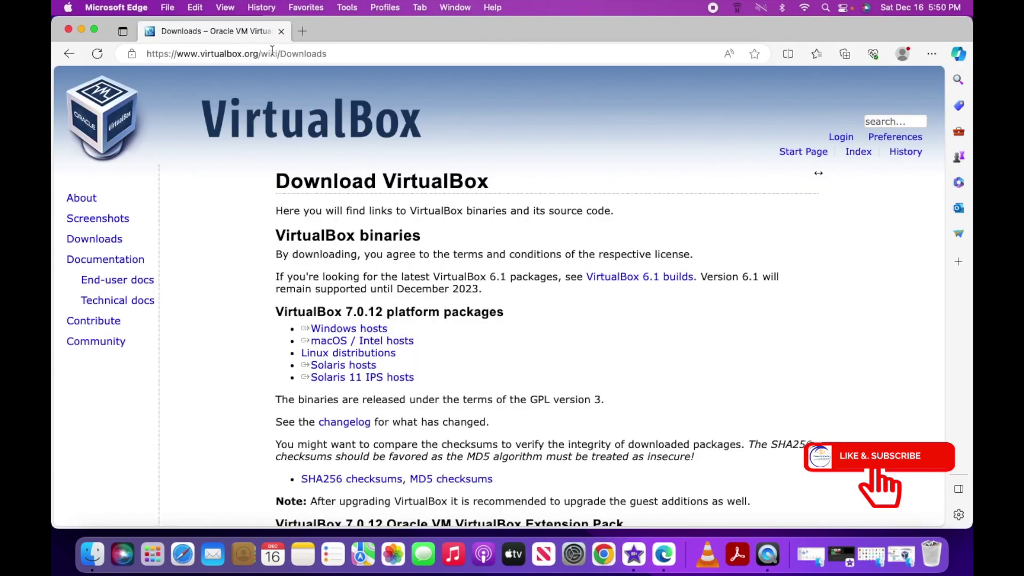
- Download the macOS / Intel hosts package and launch VirtualBox.pkg from the mounted disk
triple_click(357, 345)
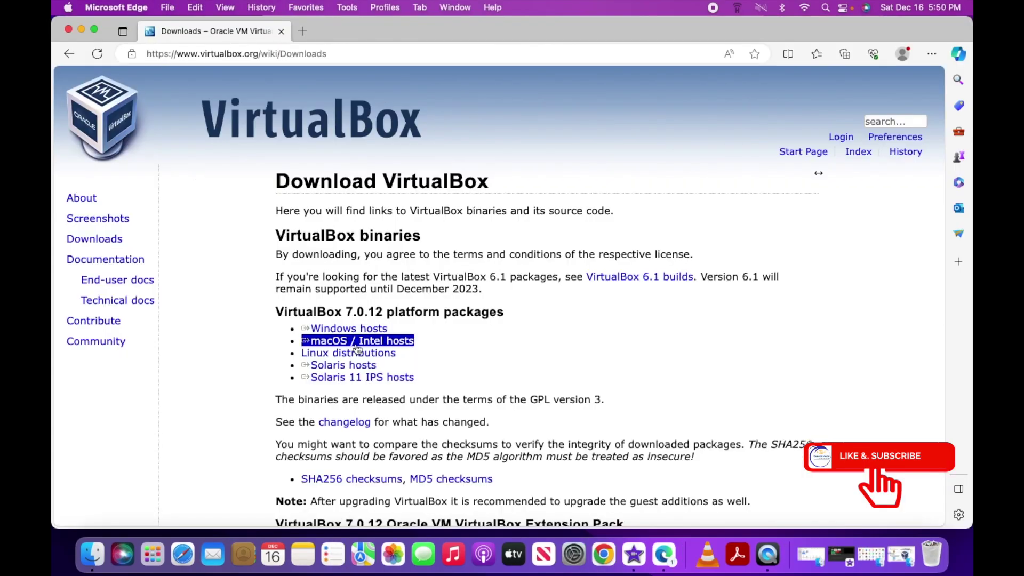
click(358, 341)
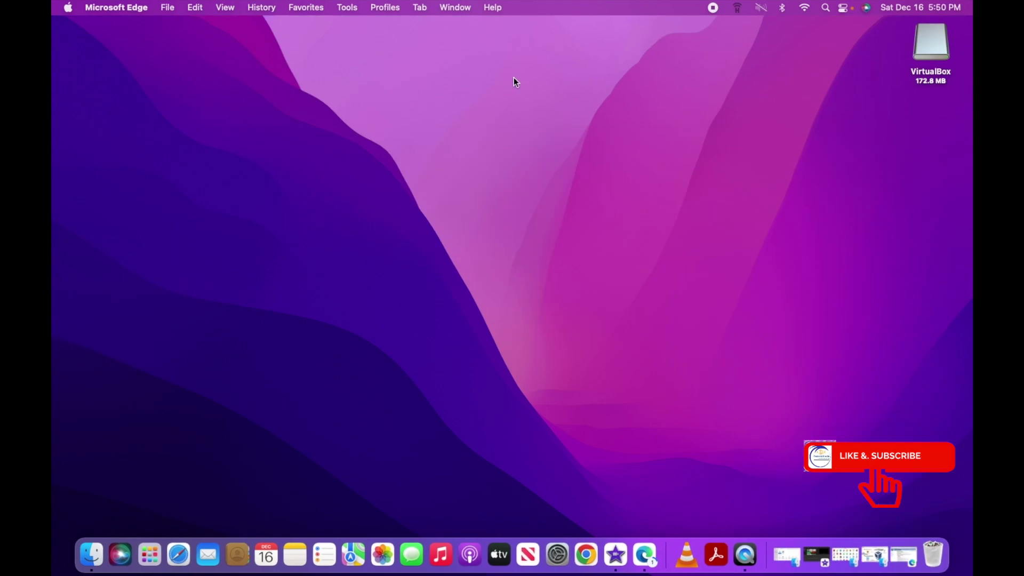
double_click(931, 50)
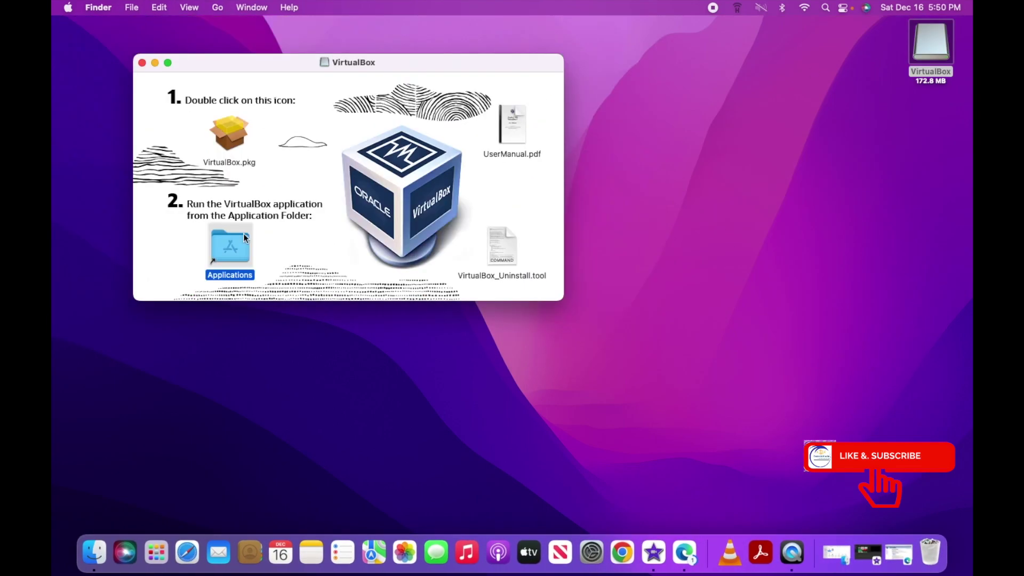
double_click(229, 134)
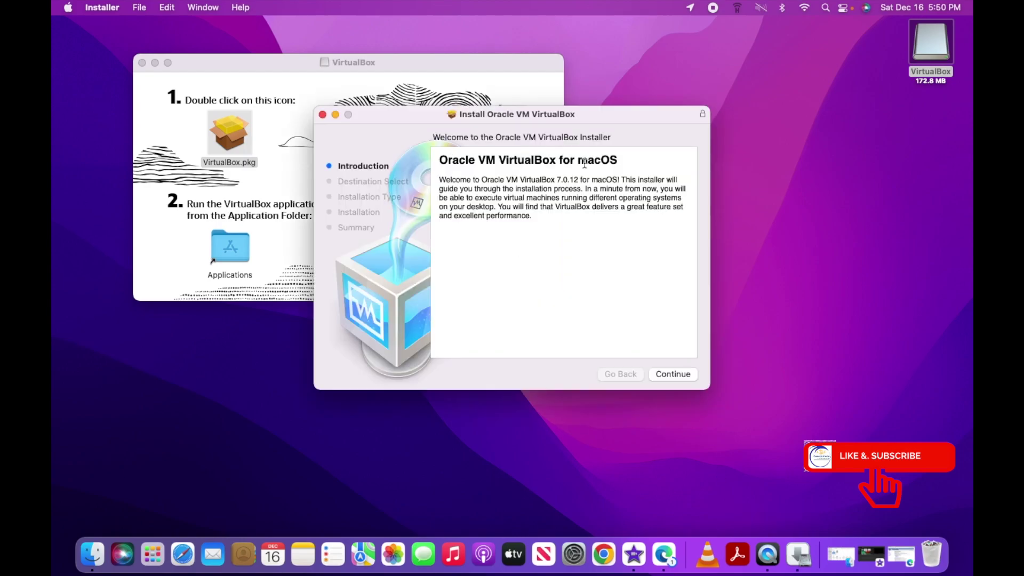
- Install VirtualBox with the administrator password, then move the installer to the Trash
click(672, 374)
click(665, 373)
text(••••••)
key(Return)
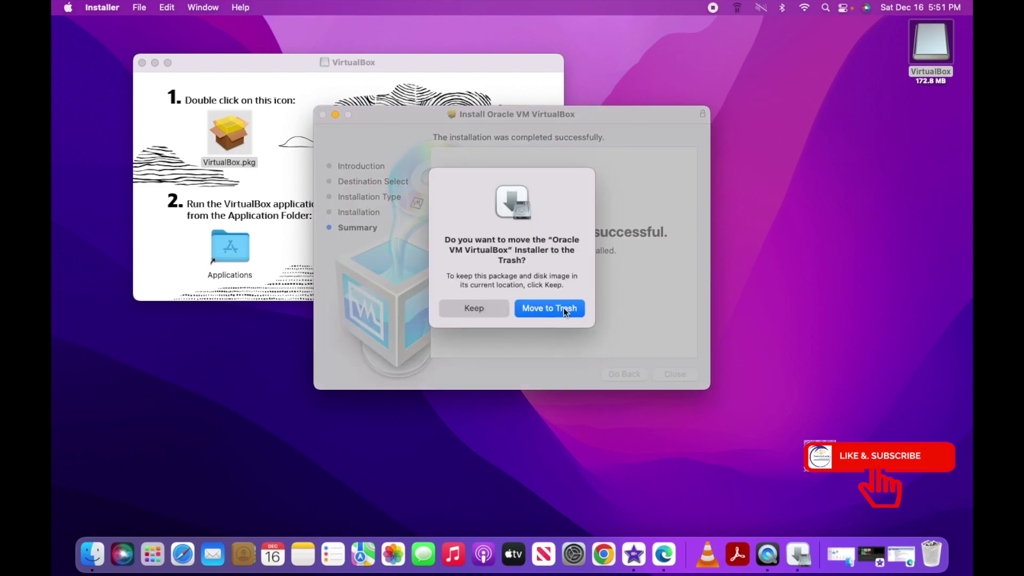
click(563, 308)
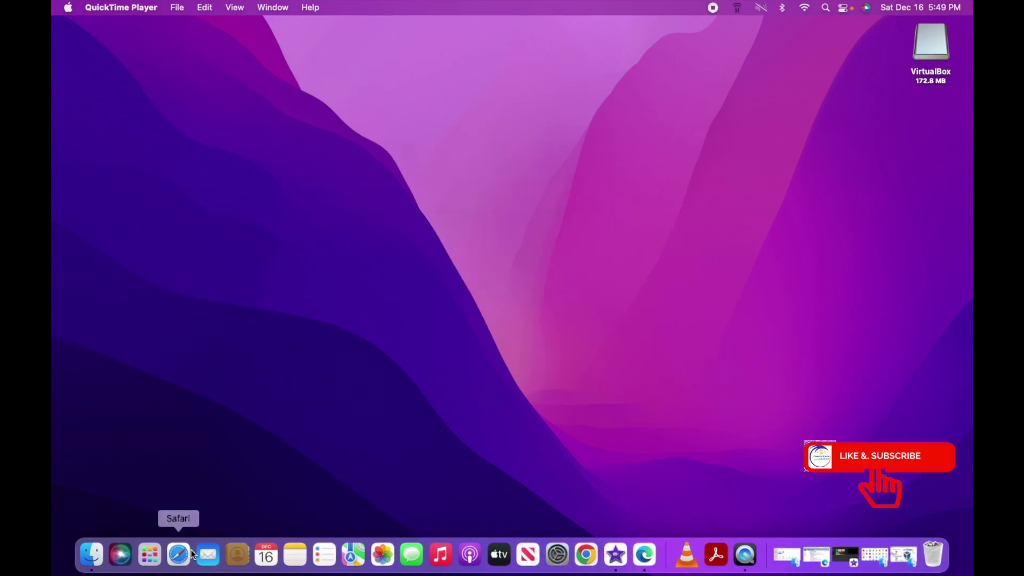
- On the VirtualBox Downloads page, close the unrelated tabs and re-download the macOS / Intel hosts package
click(643, 553)
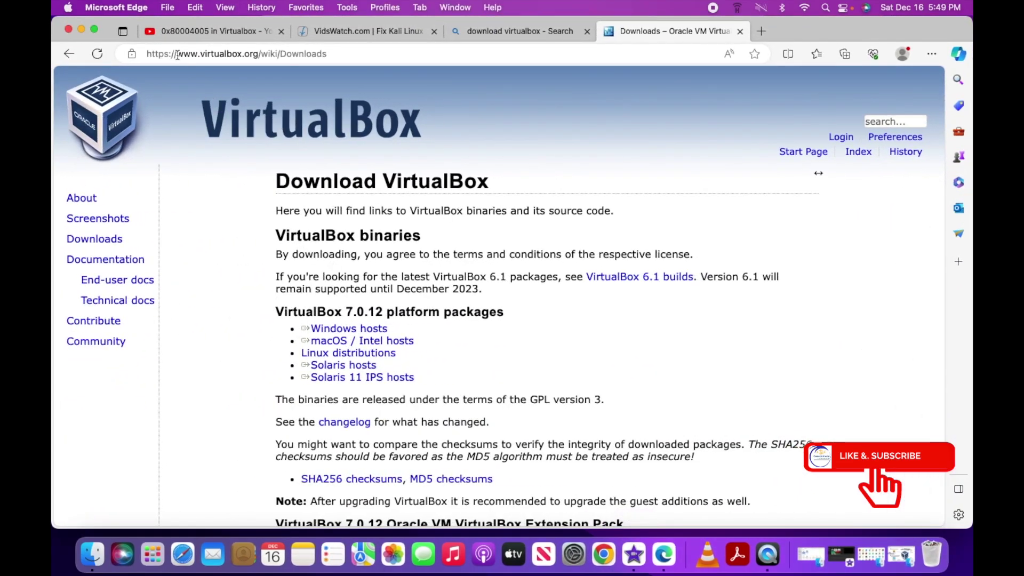
click(281, 31)
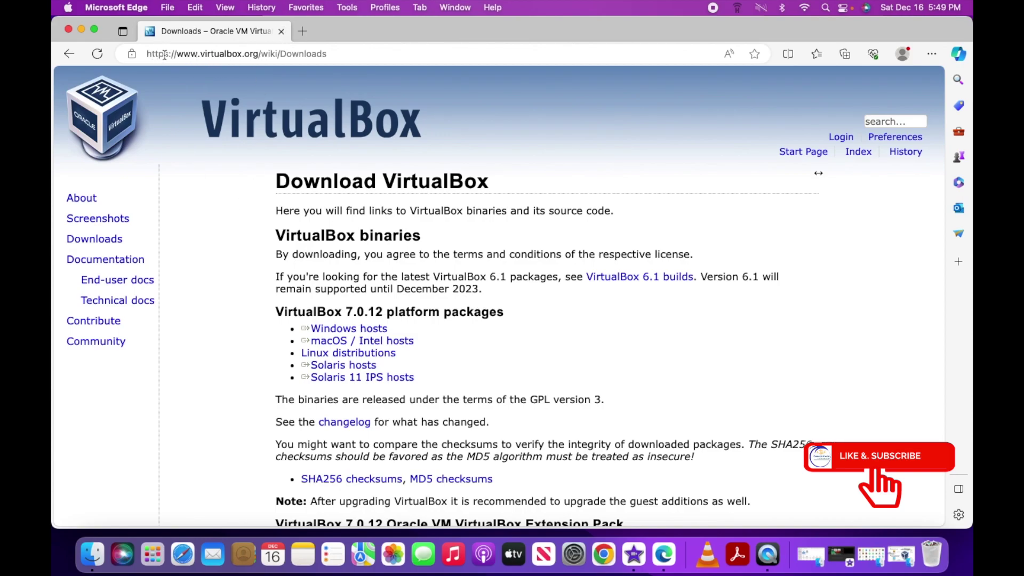
click(352, 342)
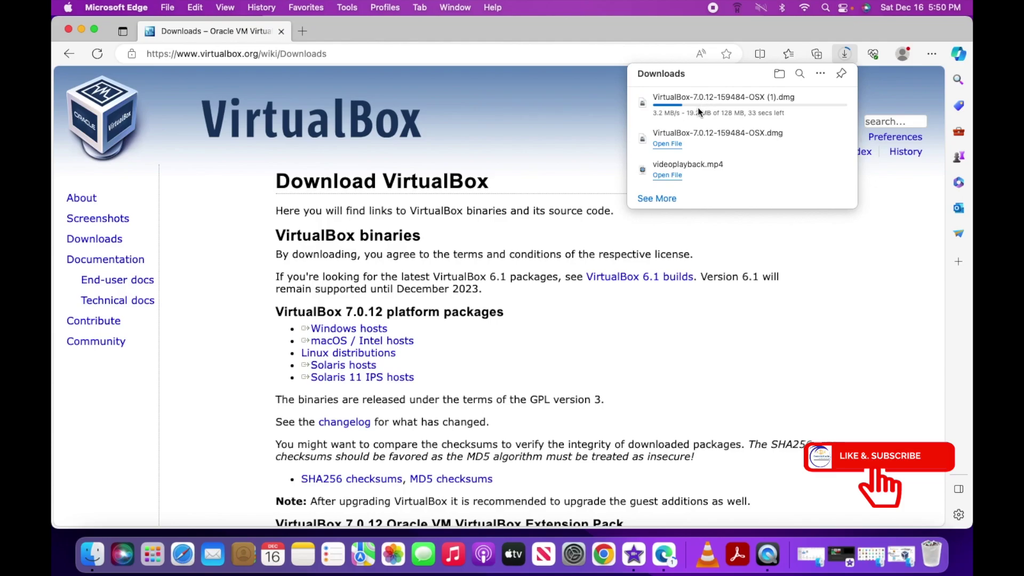
click(80, 29)
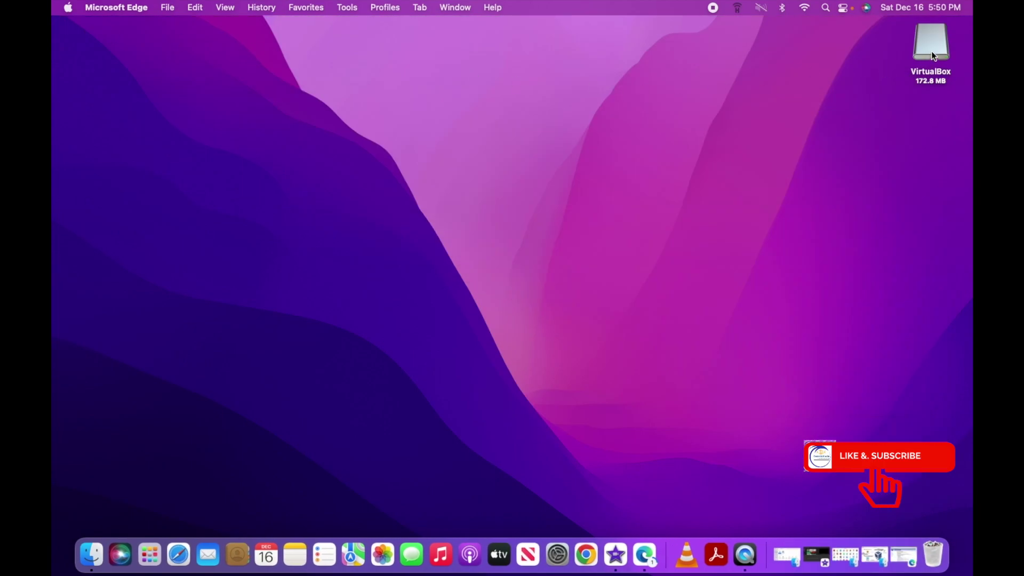
- Open the mounted VirtualBox disk, briefly view its Applications folder, and launch VirtualBox.pkg
double_click(931, 51)
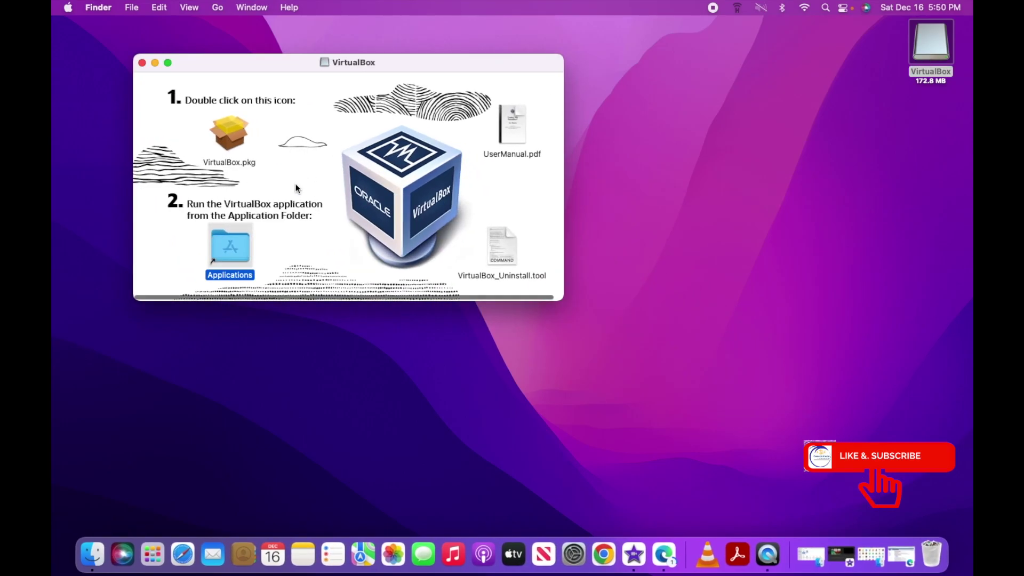
double_click(224, 245)
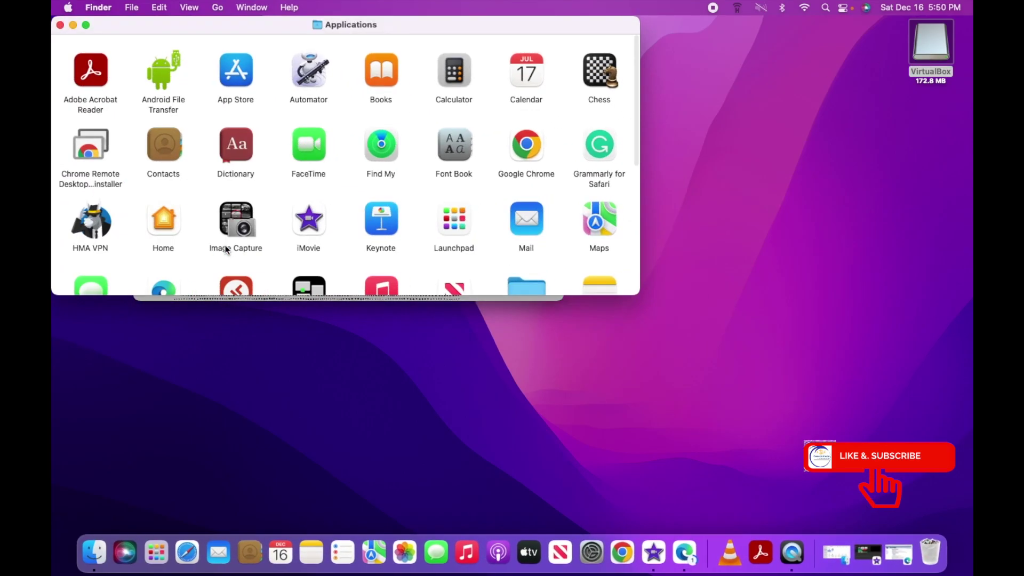
click(60, 26)
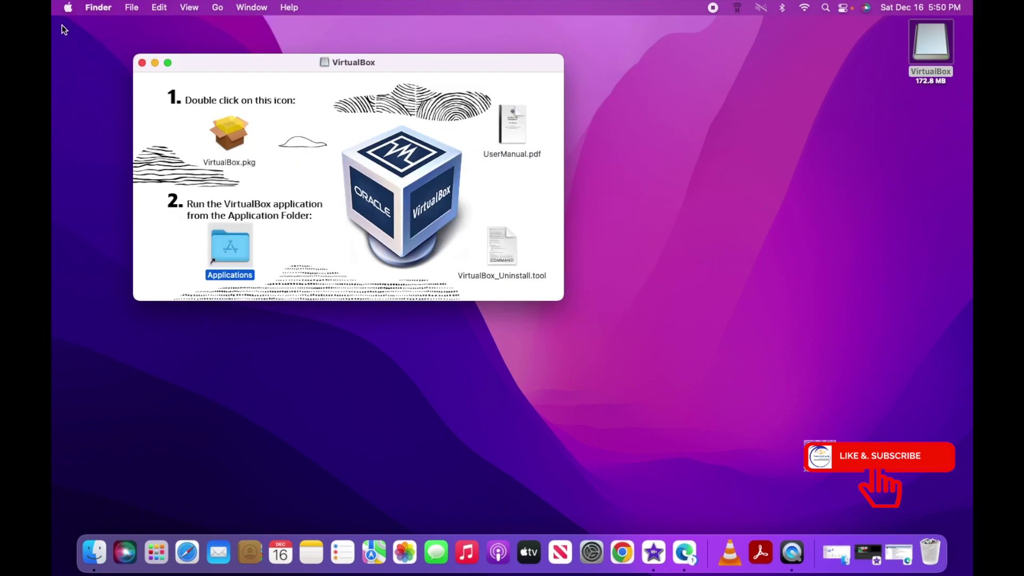
double_click(225, 135)
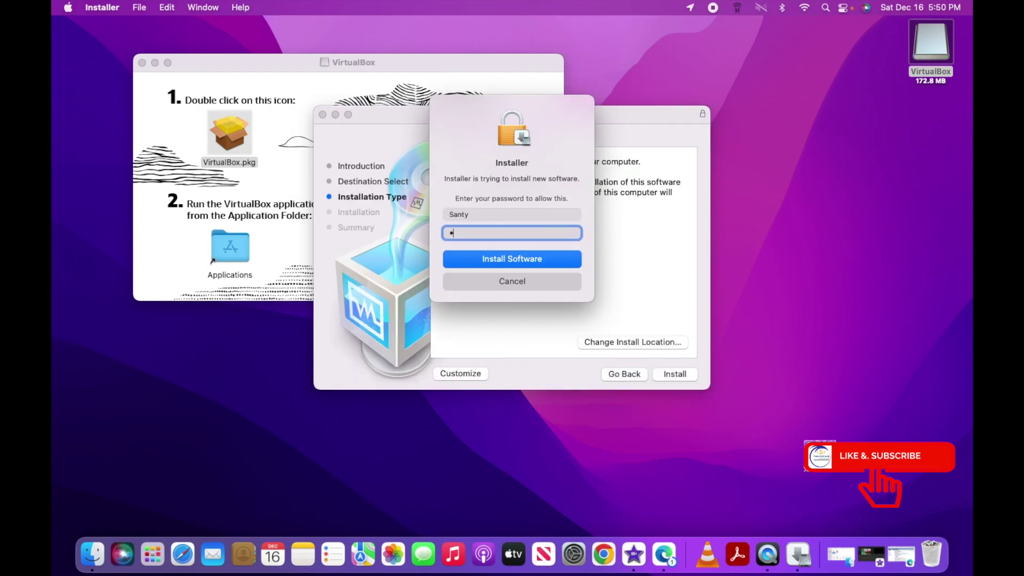
text(••••••)
- Submit the administrator password, close the finished installer, and move the installer to the Trash
key(Return)
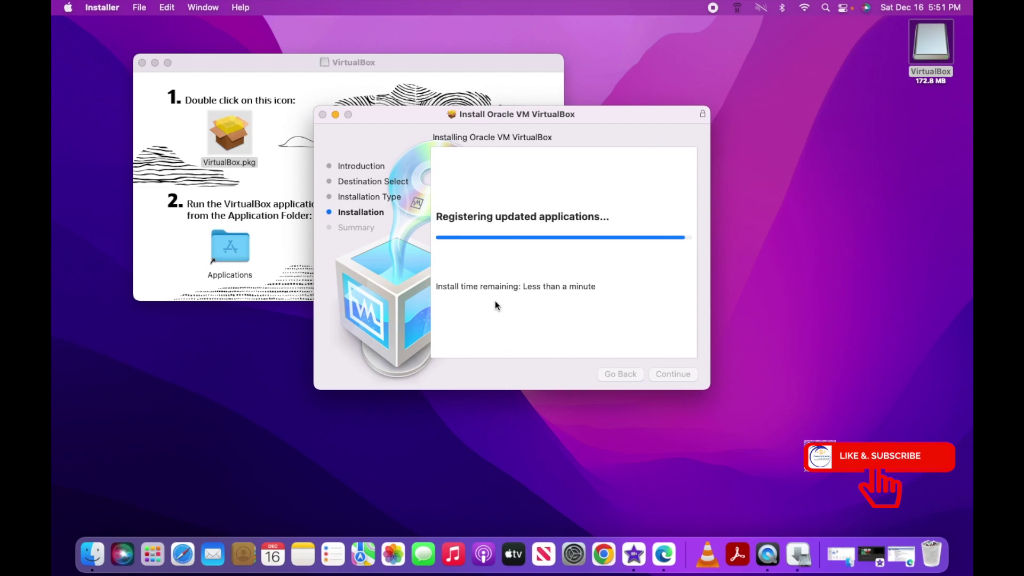
click(670, 374)
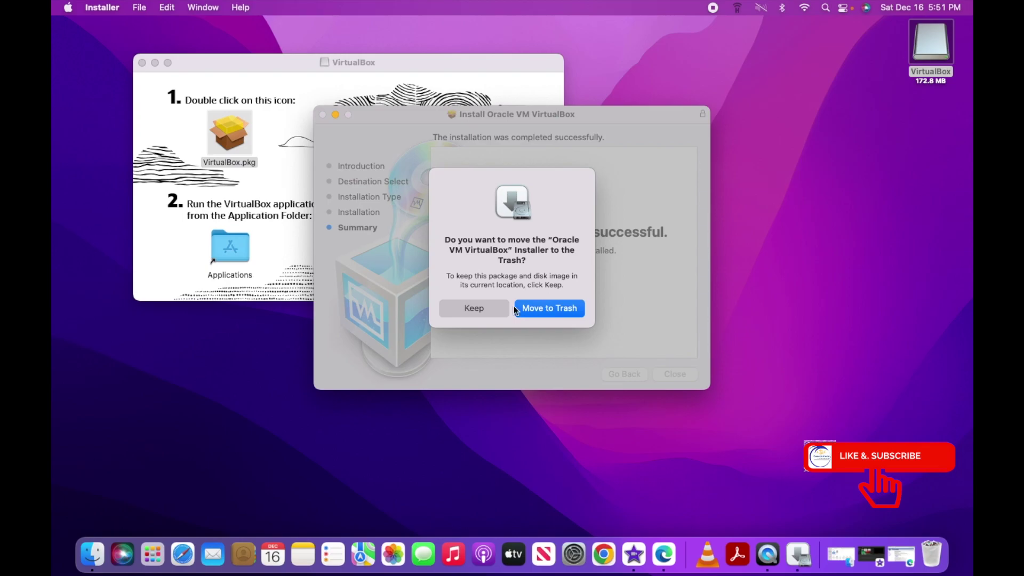
click(563, 308)
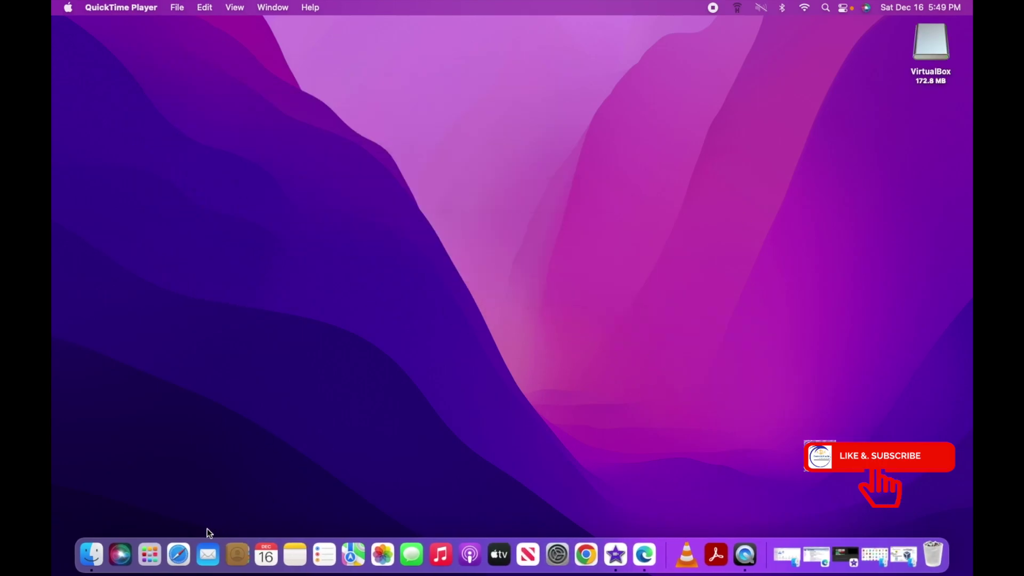
click(644, 553)
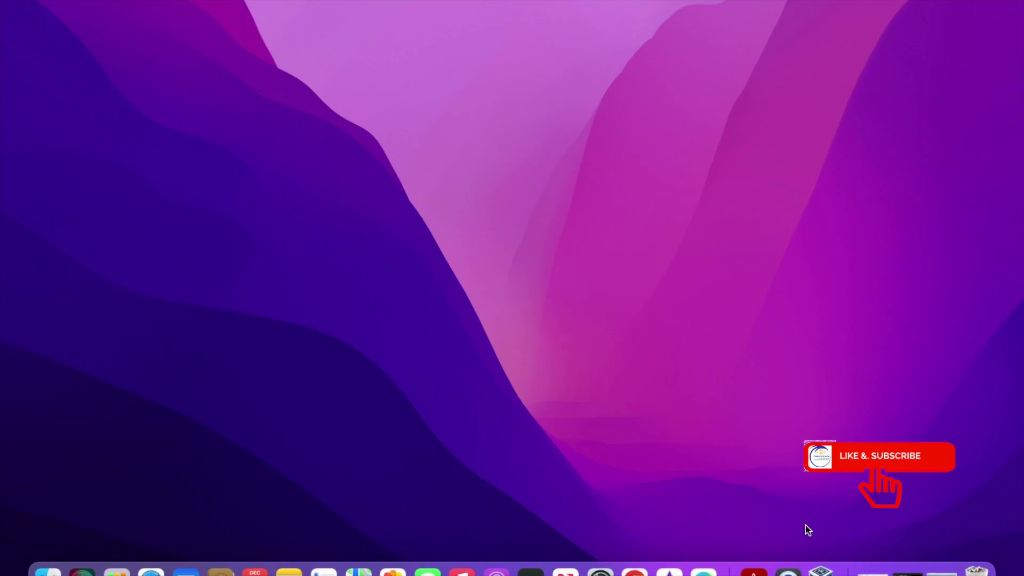
- Launch VirtualBox from the Dock, open the New virtual machine wizard, and cancel it
click(822, 571)
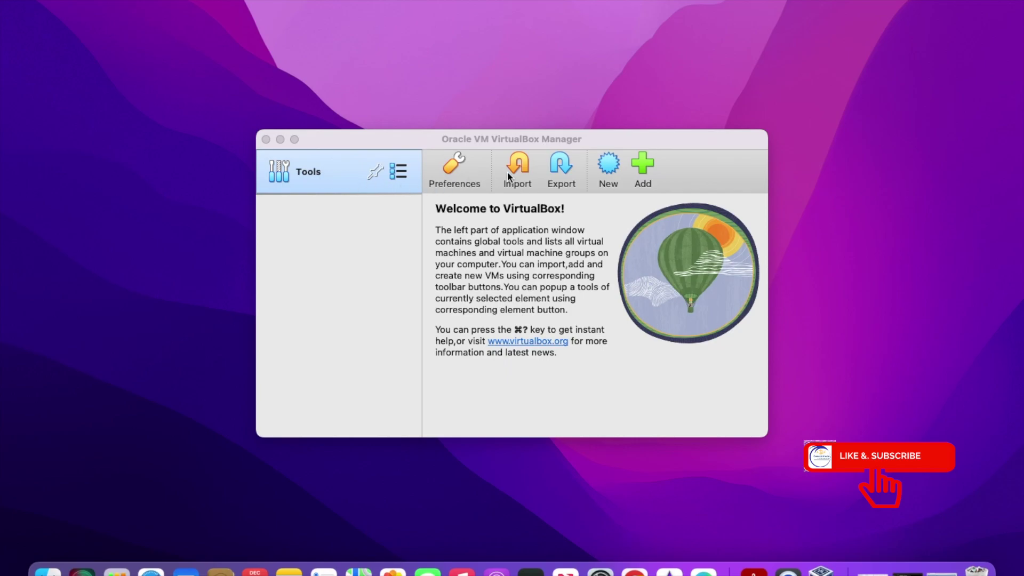
click(607, 170)
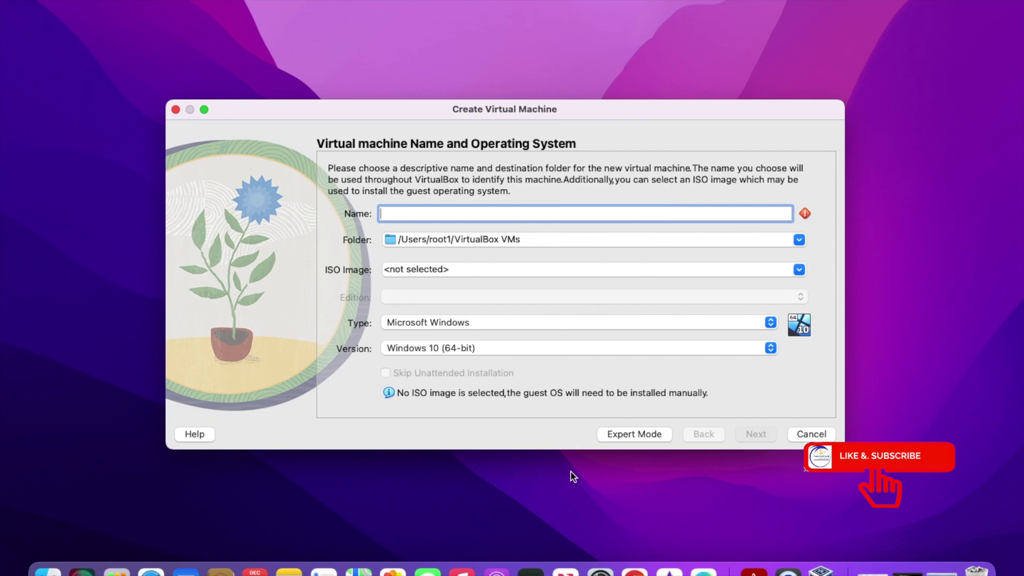
click(822, 432)
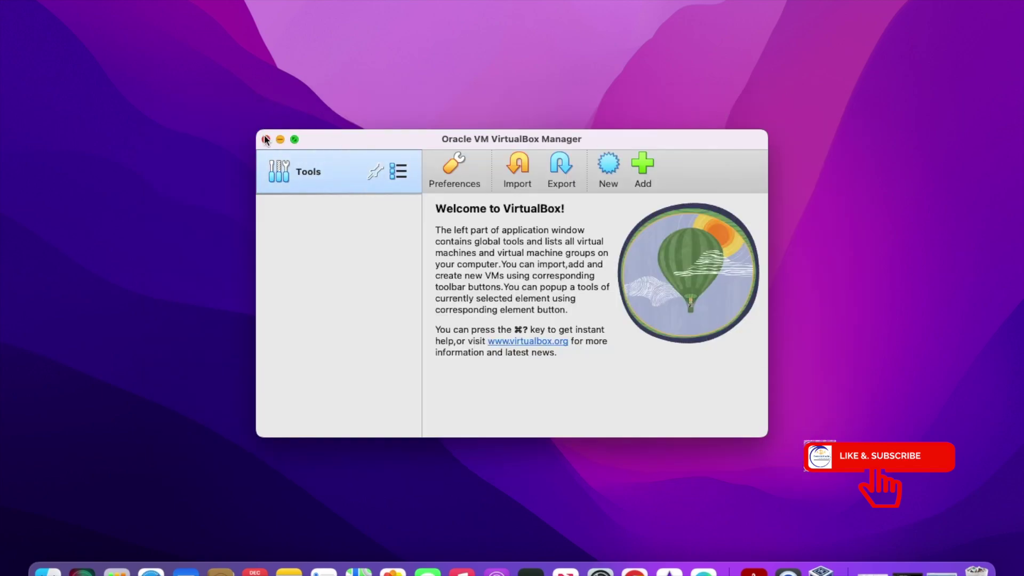